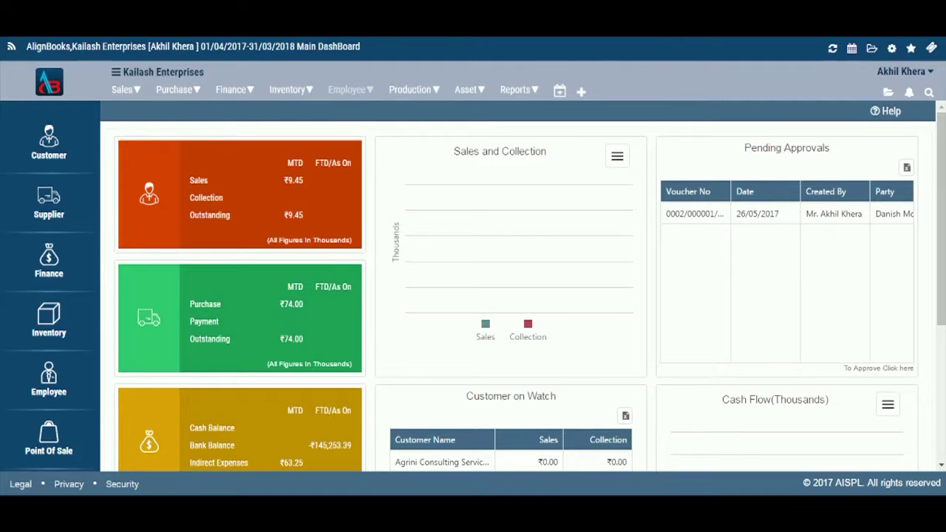
- View the Tax Code list, and check the Tax Applicable In Sales Purchase setting in the company's General Setup
left_click(891, 51)
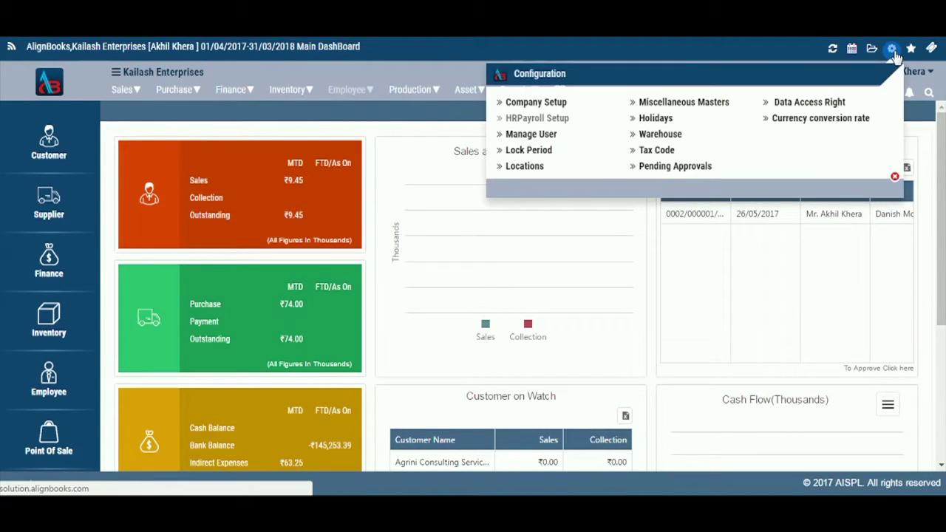
left_click(647, 151)
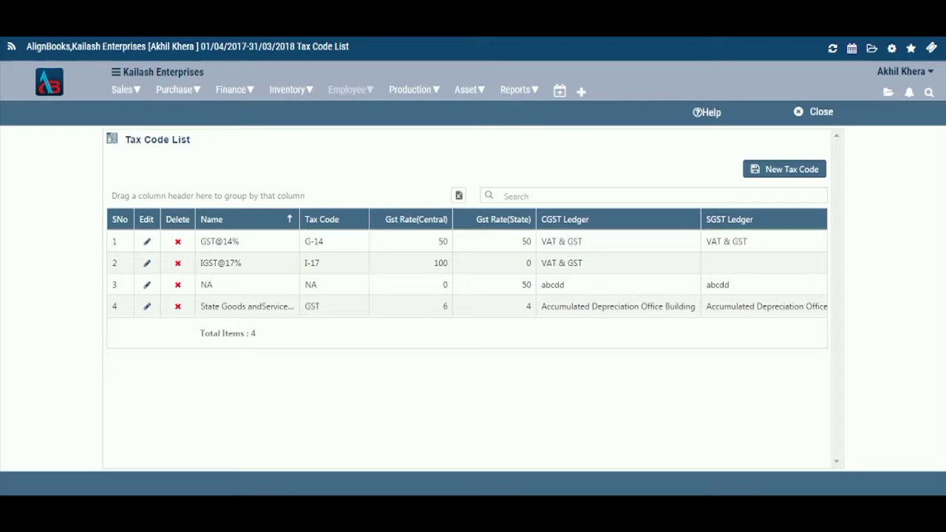
left_click(892, 50)
left_click(554, 99)
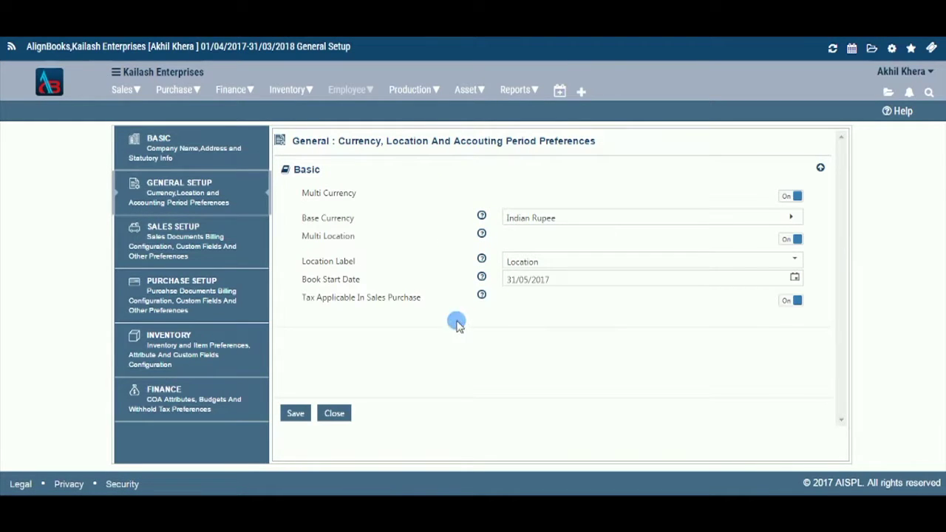
left_click(793, 303)
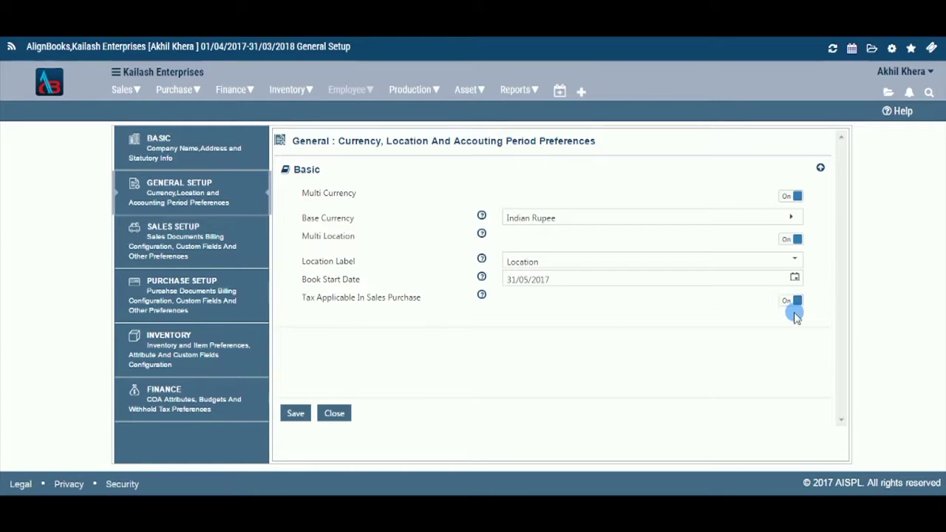
- Start a new tax code with the description "State Goods and Service Tax" and the code GST
left_click(892, 48)
left_click(659, 150)
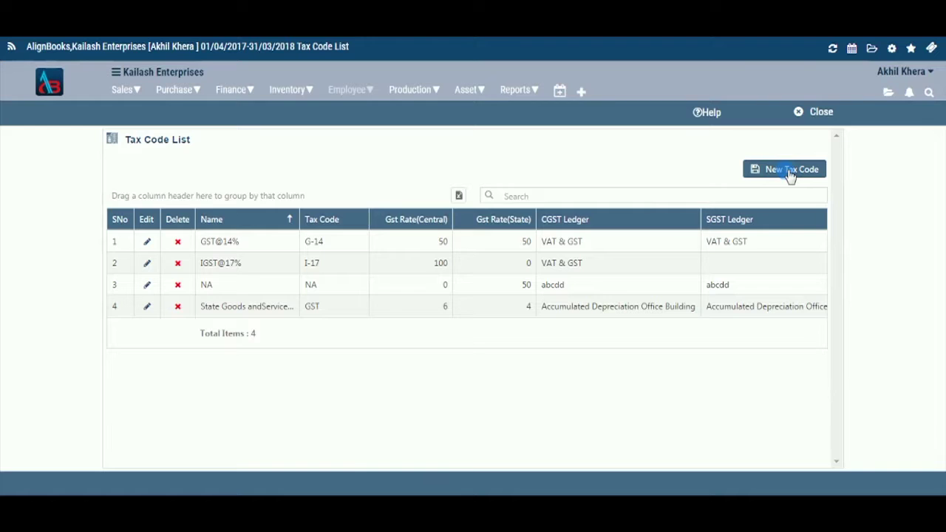
left_click(790, 174)
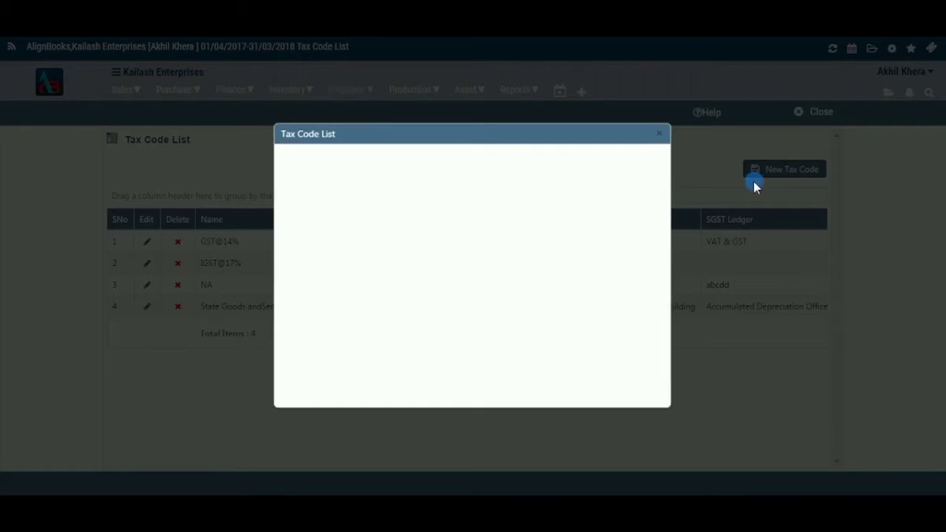
left_click(482, 175)
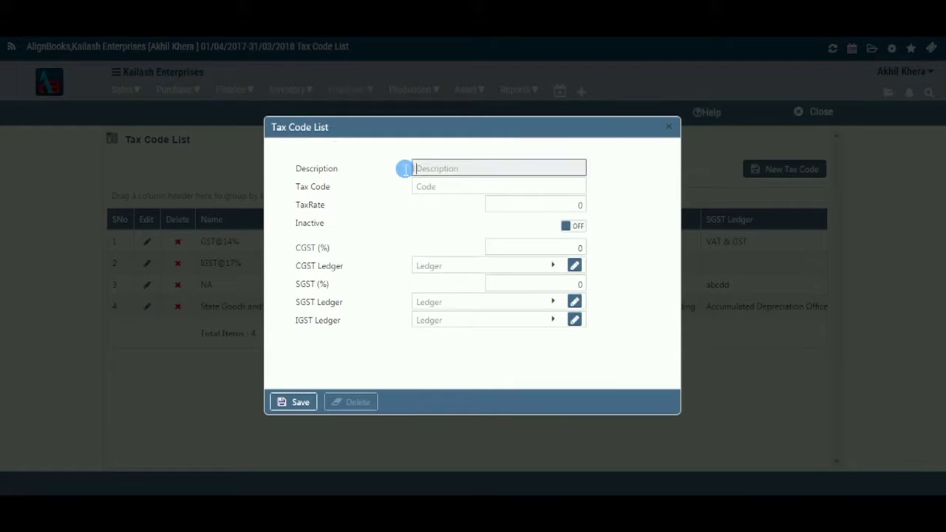
left_click(477, 174)
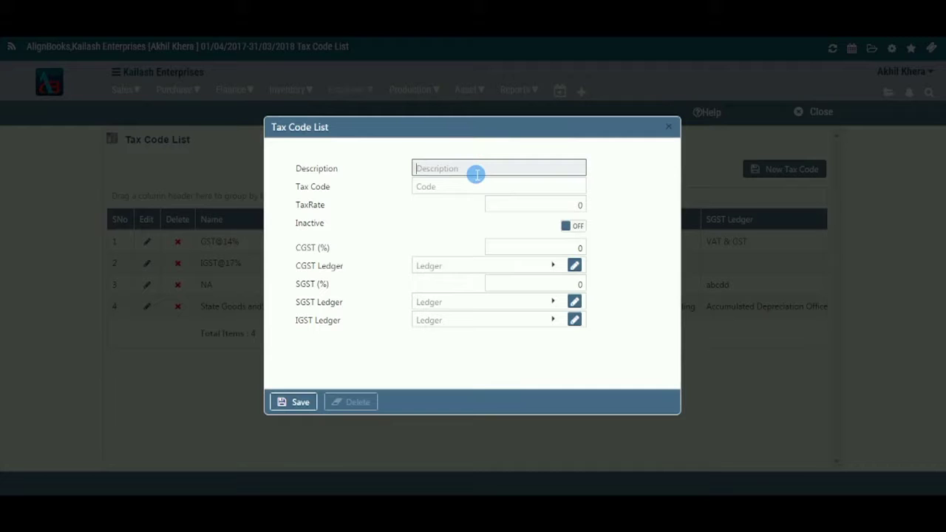
type("State Goods and Service Tax")
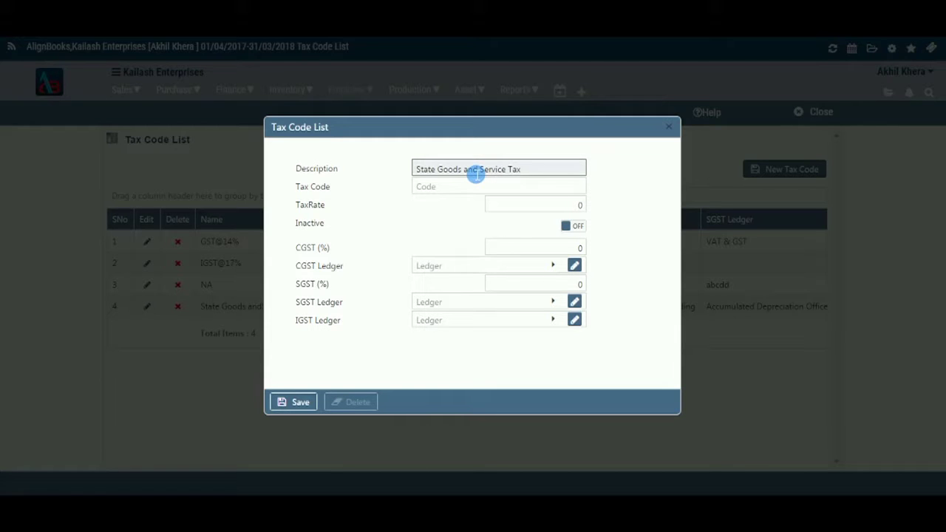
key("Tab")
type("GST")
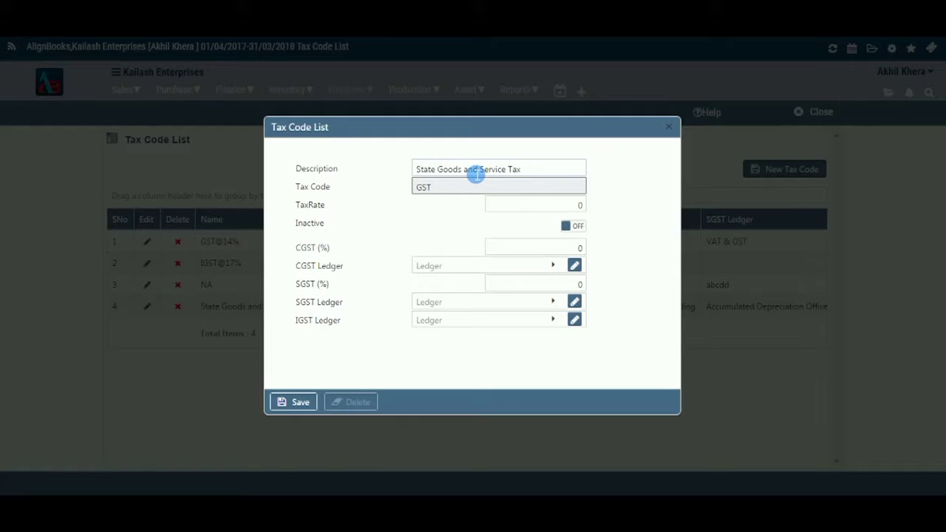
- Set the new tax code's rate to 10 and switch its Inactive option on
key("Tab")
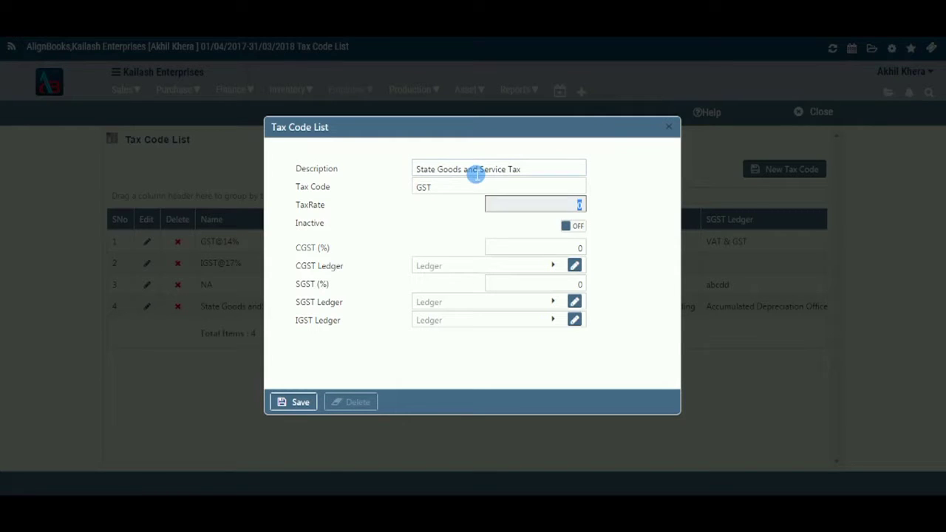
type("10")
left_click(579, 229)
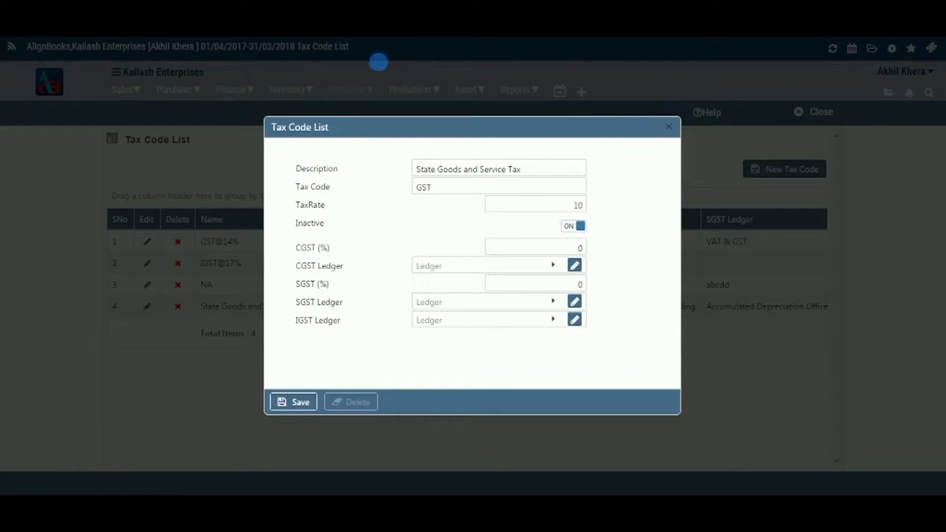
- Set CGST to 4% and assign Accumulated Depreciation Furniture & Fixture as the CGST ledger
left_click(585, 251)
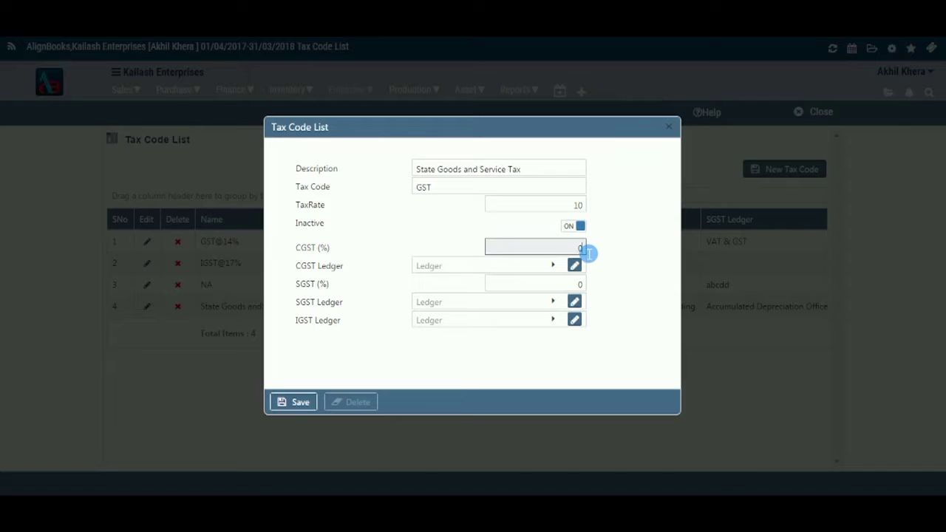
key("BackSpace")
type("4")
key("Tab")
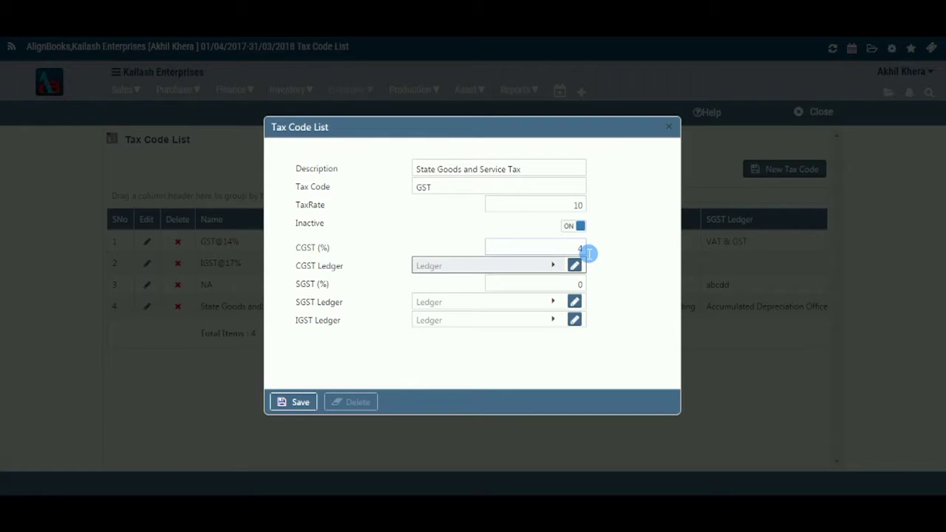
key("Return")
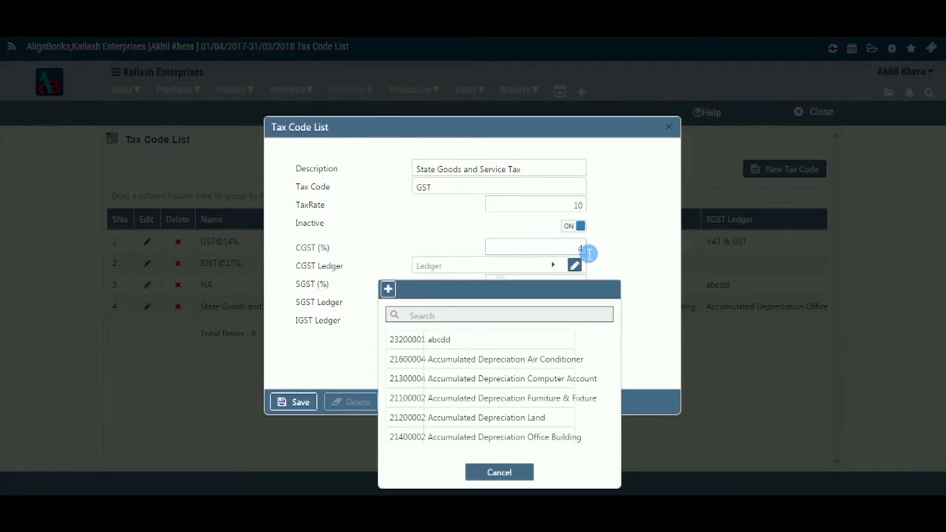
key("Down")
key("Down")
key("Down")
key("Down")
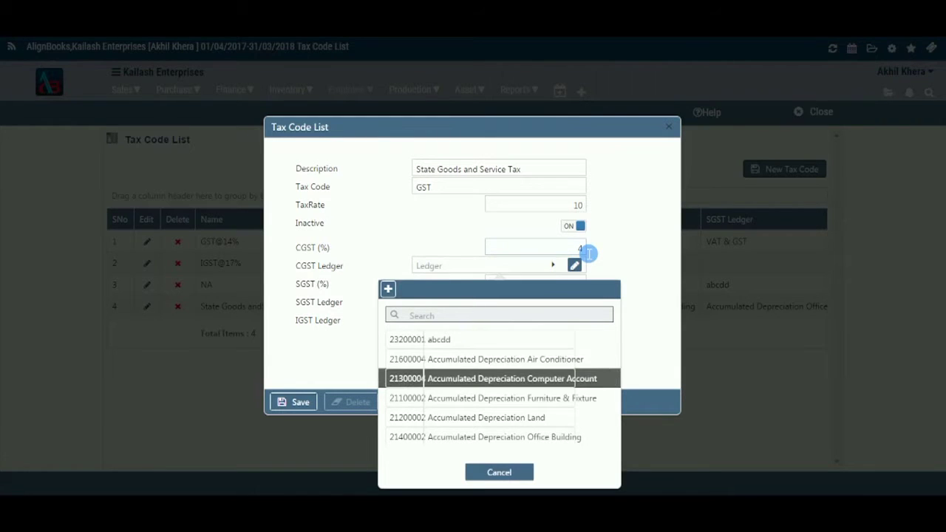
key("Return")
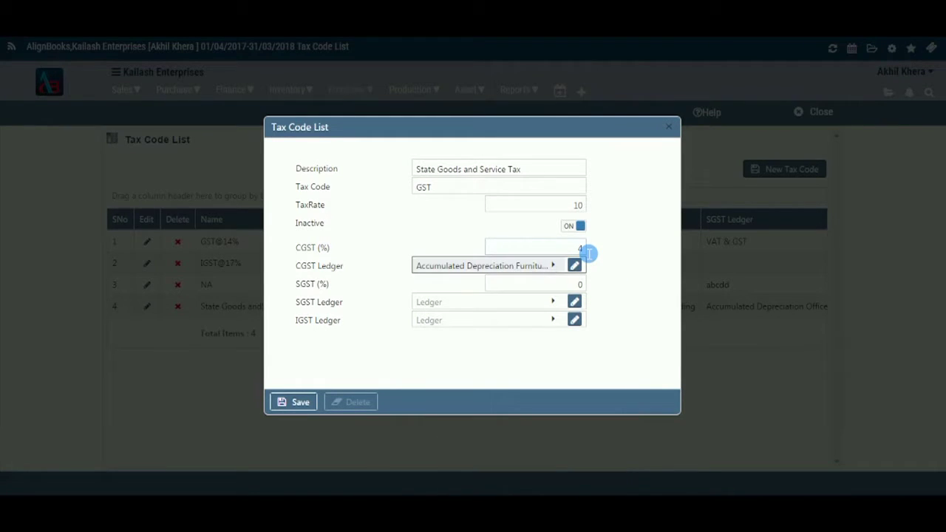
- Set SGST to 6% and assign Accumulated Depreciation Furniture & Fixture as the SGST ledger
key("Tab")
key("BackSpace")
type("6")
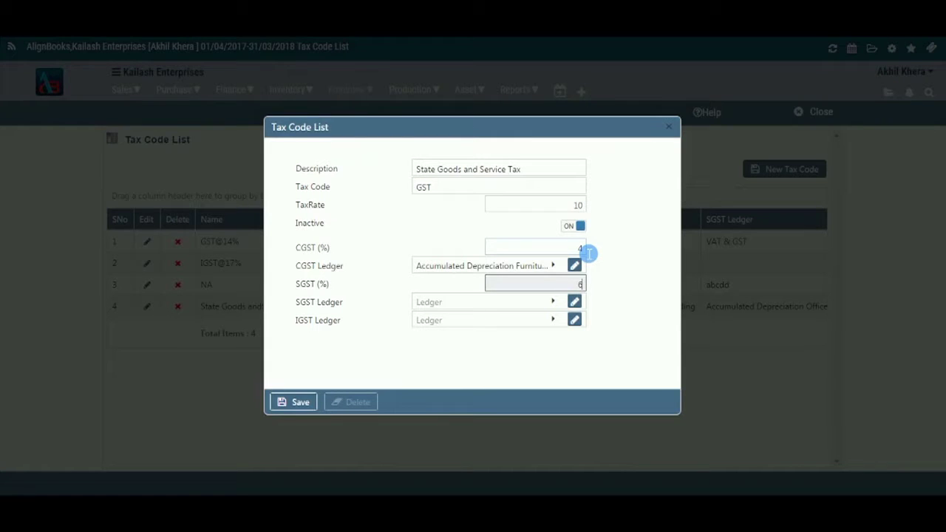
key("Tab")
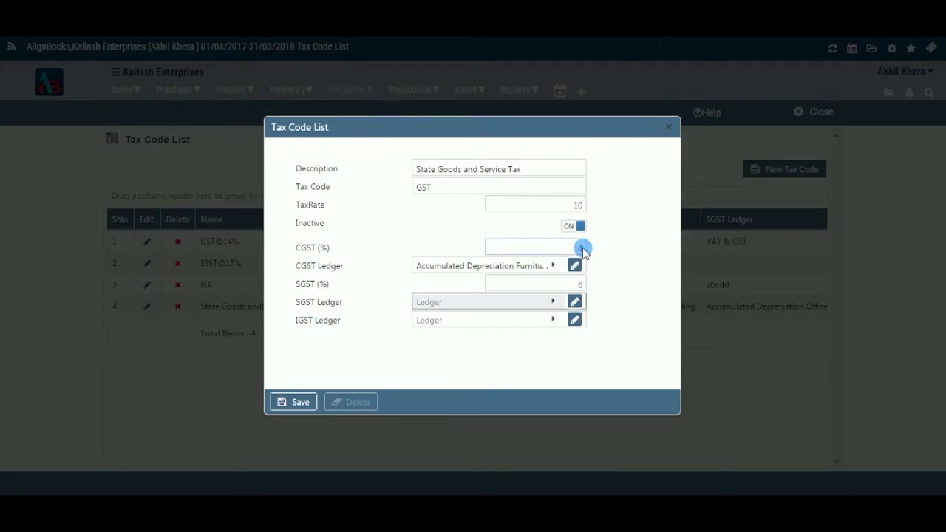
key("Return")
key("Down")
key("Down")
key("Down")
key("Down")
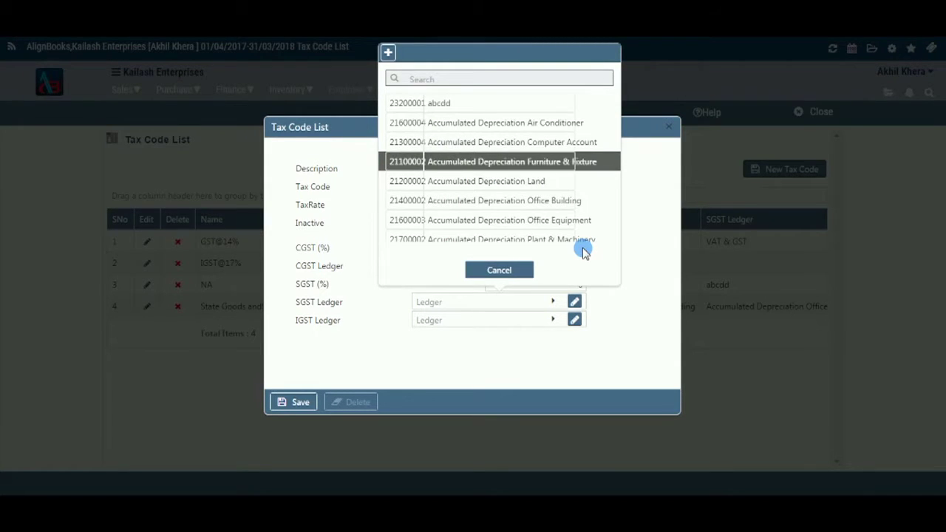
key("Down")
key("Down")
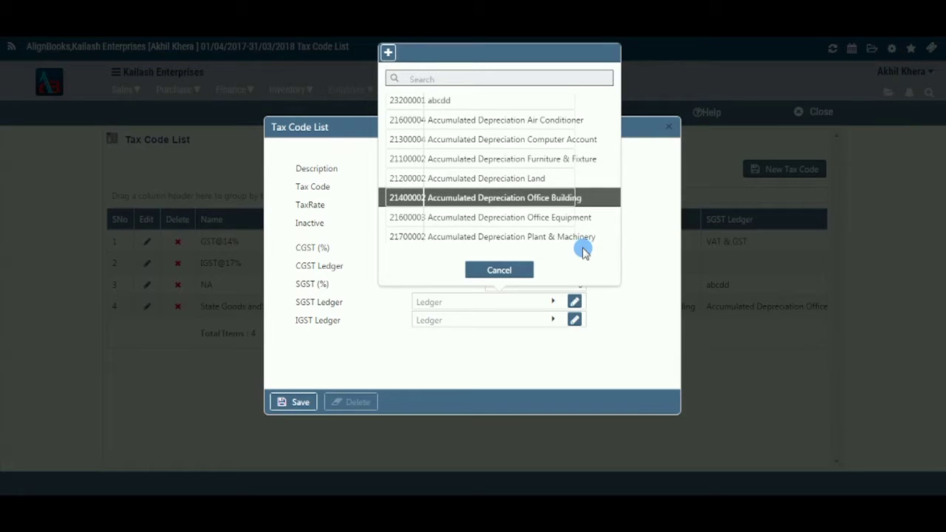
key("Up")
key("Up")
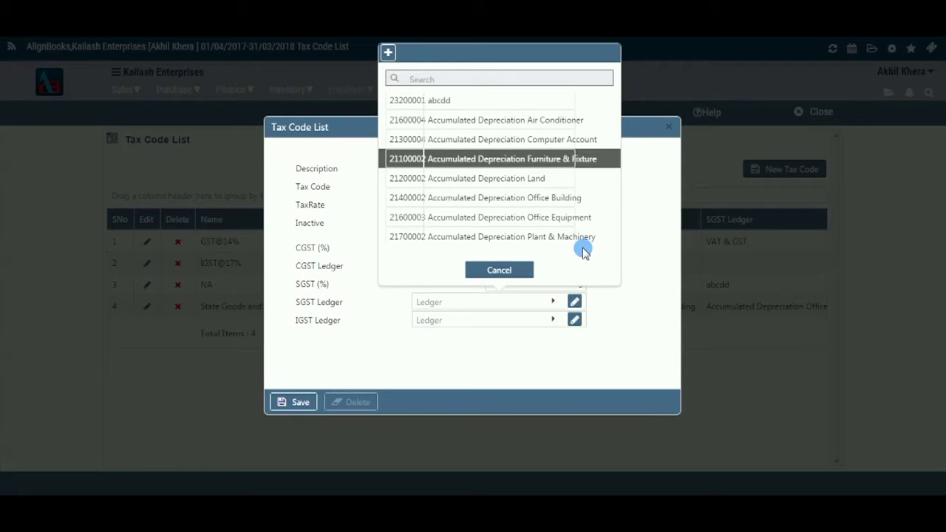
key("Return")
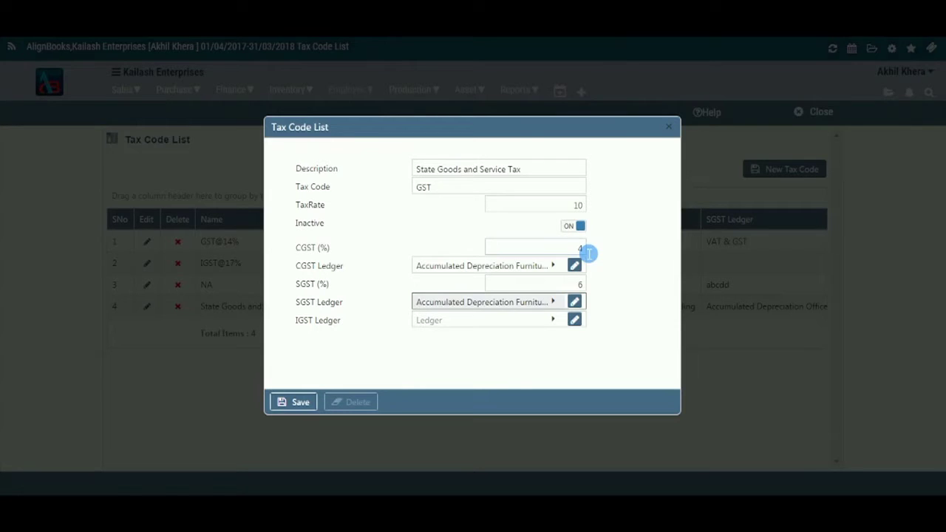
- Assign Accumulated Depreciation Furniture & Fixture as the IGST ledger, then save the tax code and close its form
key("Tab")
key("Return")
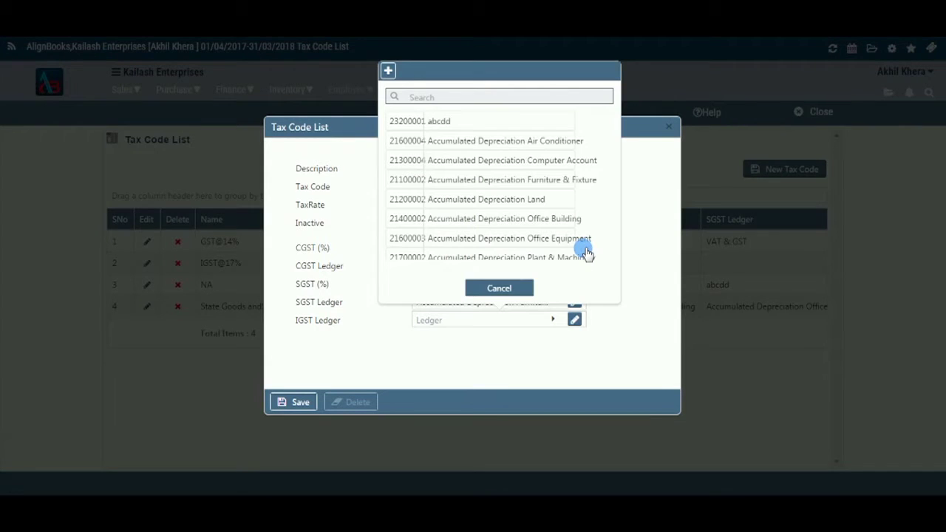
key("Down")
key("Down")
key("Down")
key("Down")
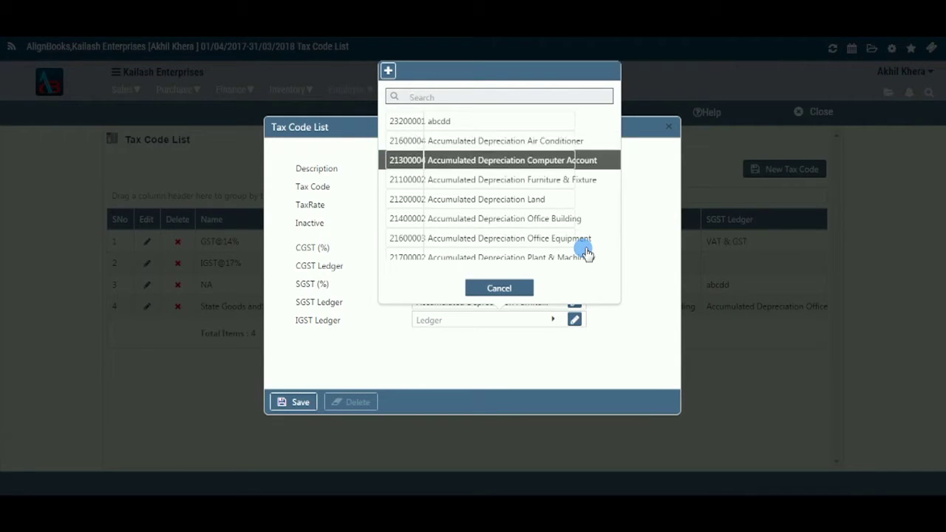
key("Return")
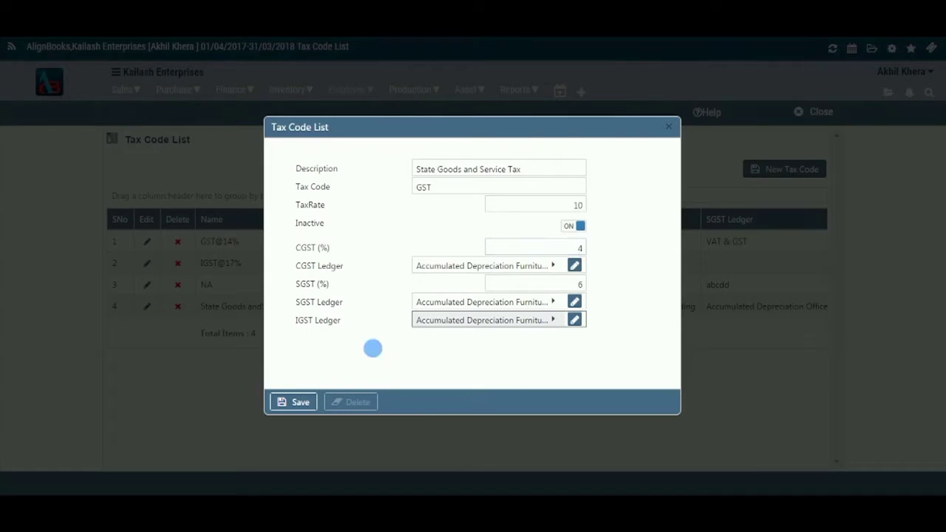
left_click(289, 403)
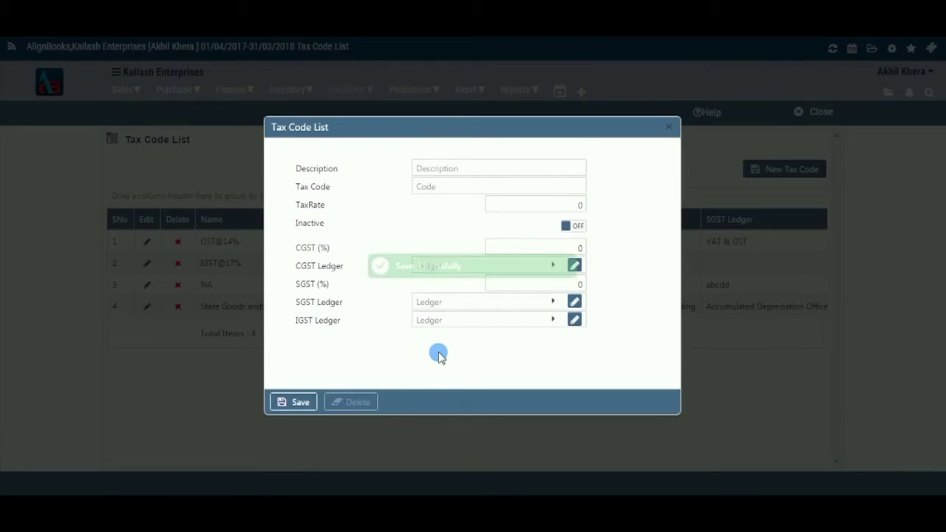
left_click(668, 129)
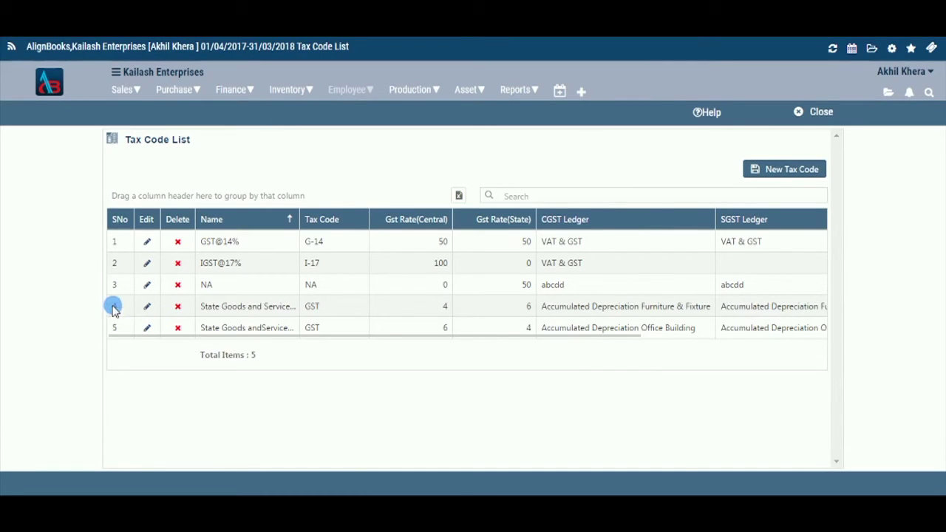
- Open the State Goods and Service Tax code in row 4 for editing, toggle its Inactive option and close it without saving
left_click(146, 308)
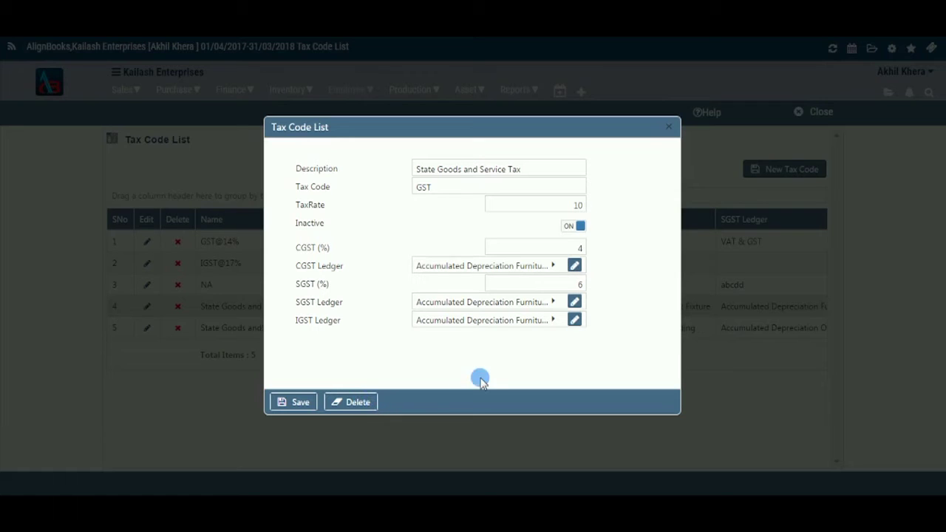
left_click(570, 228)
left_click(580, 229)
left_click(581, 231)
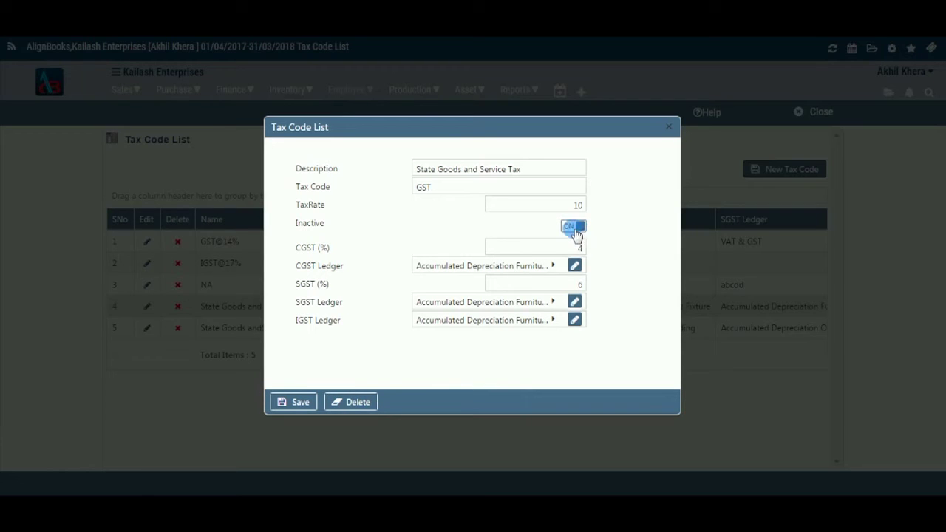
left_click(669, 127)
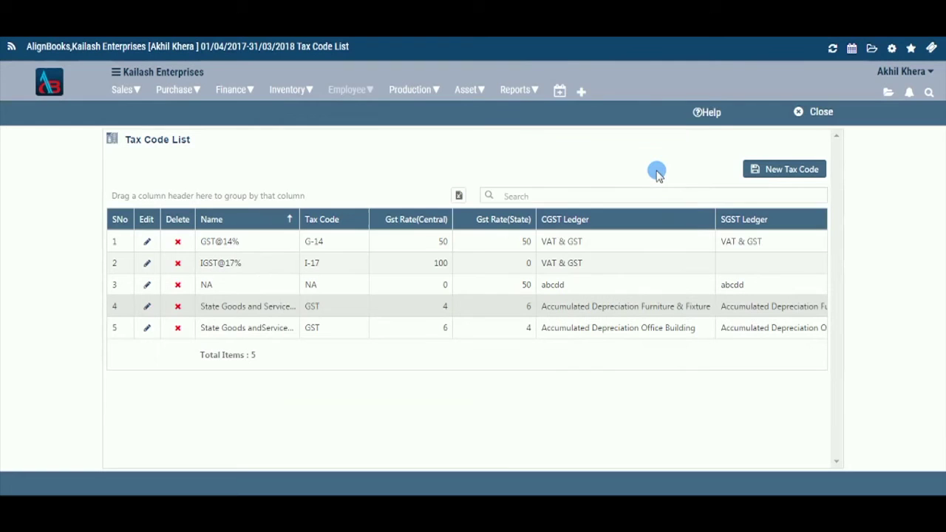
- Export the tax code list to an Excel file
left_click(459, 196)
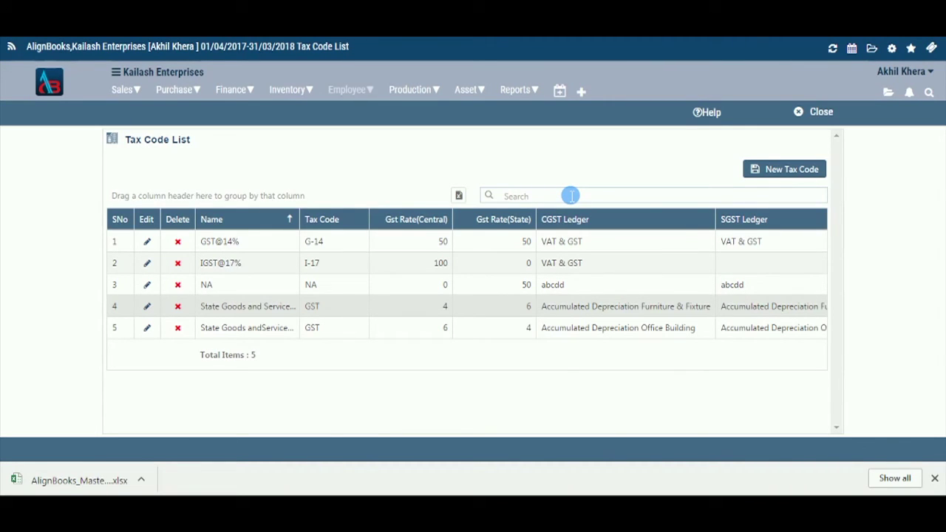
- Group the tax code list by the Tax Code column, then remove the grouping
left_click(359, 222)
left_click_drag(357, 220, 334, 185)
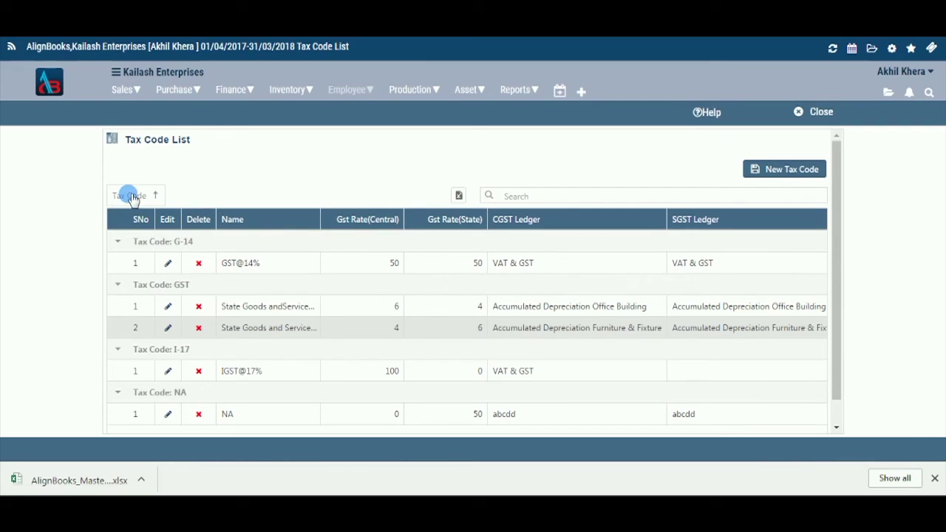
left_click_drag(152, 200, 342, 221)
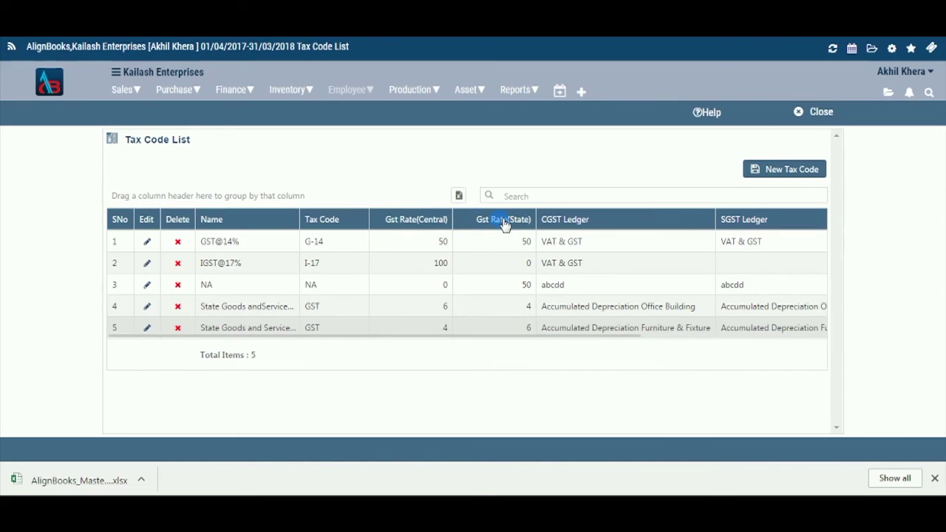
- Search the tax code list for "State" and clear the search
left_click(545, 196)
type("State")
key("BackSpace")
key("BackSpace")
key("BackSpace")
key("BackSpace")
key("BackSpace")
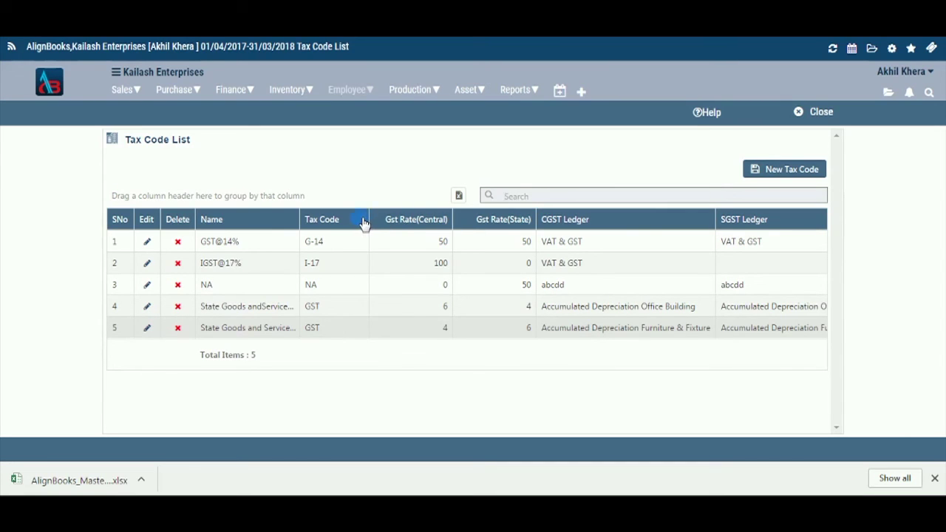
- Sort the tax code list by Name in descending order and close the list
left_click(289, 223)
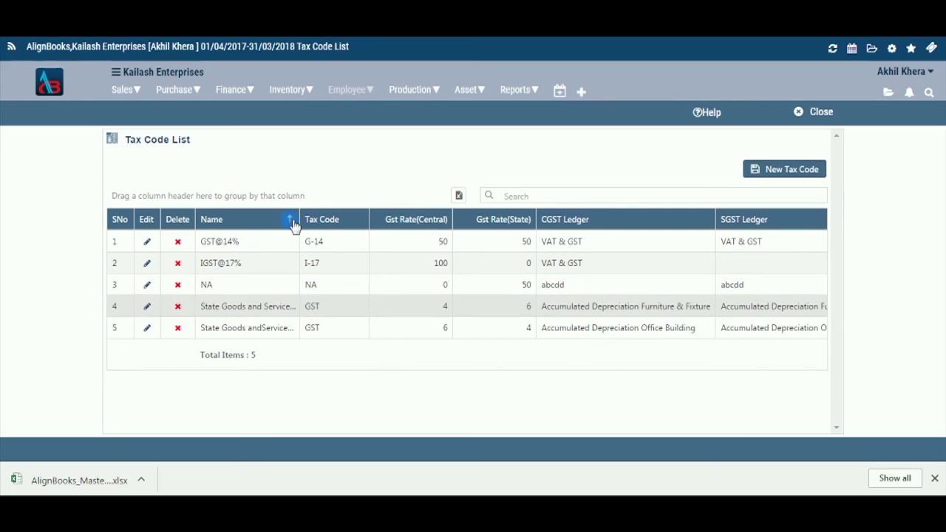
left_click(291, 222)
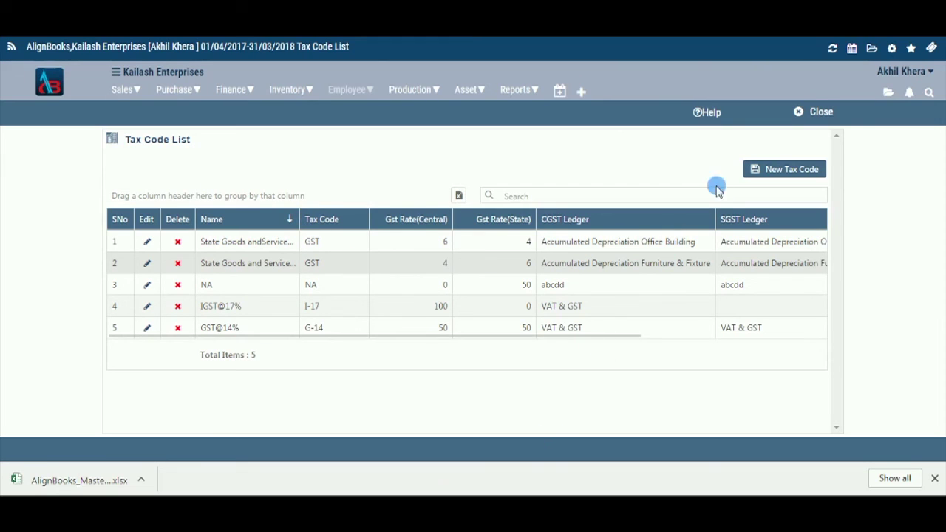
left_click(803, 117)
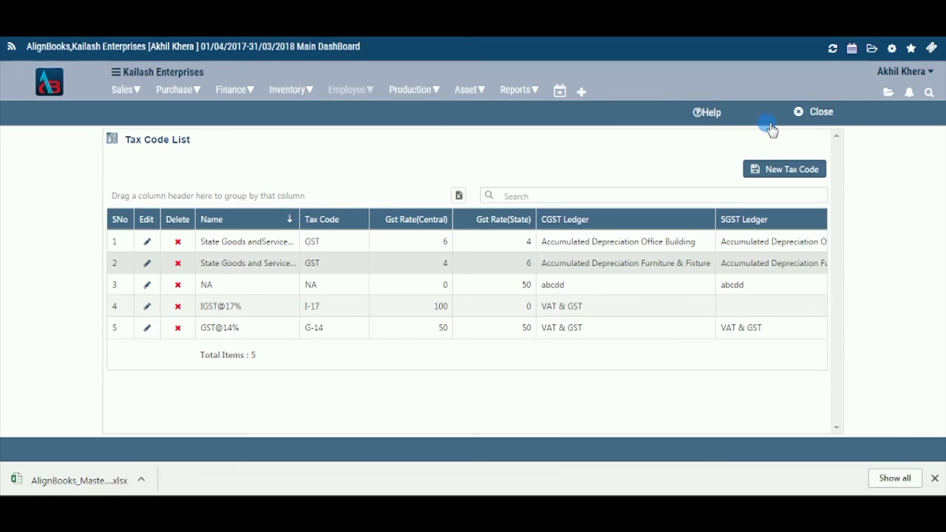